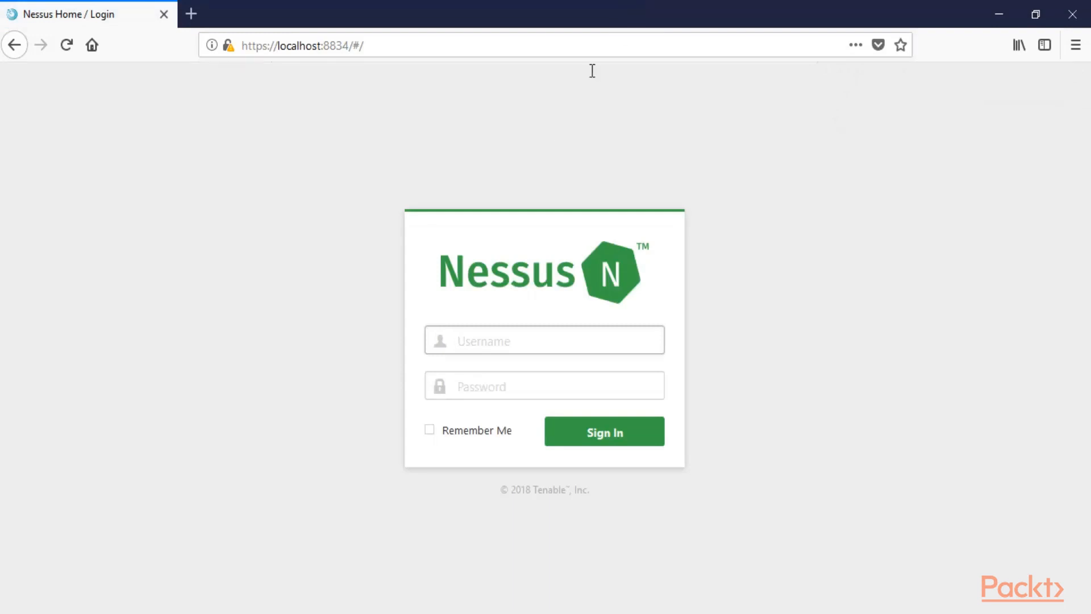
Sign in to Nessus with the administrator username and password, declining Firefox's save-login offer
text(adm)
key(Tab)
text(admin)
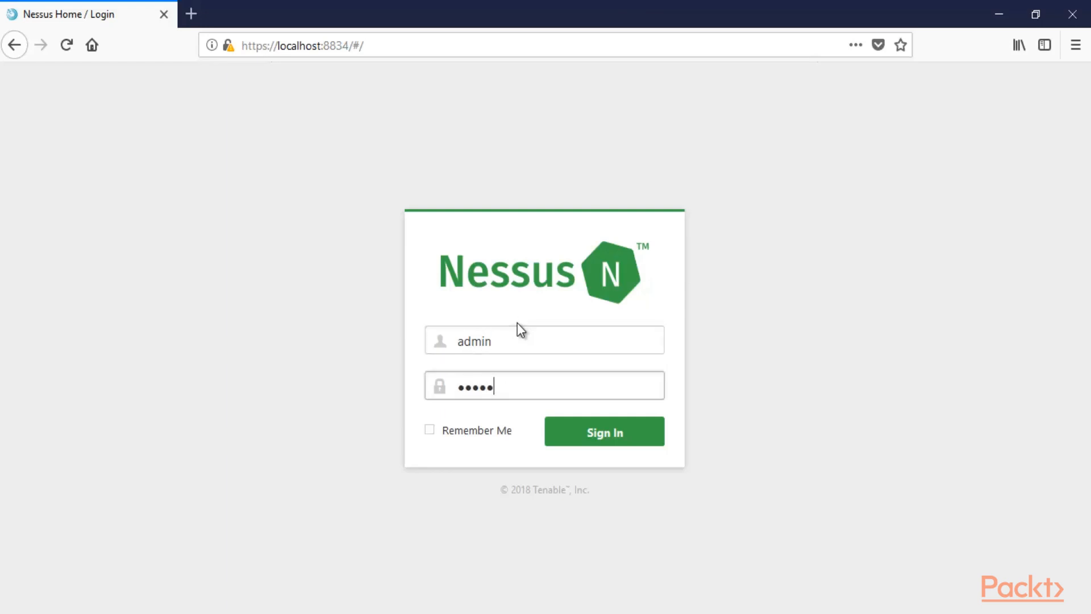
click(590, 431)
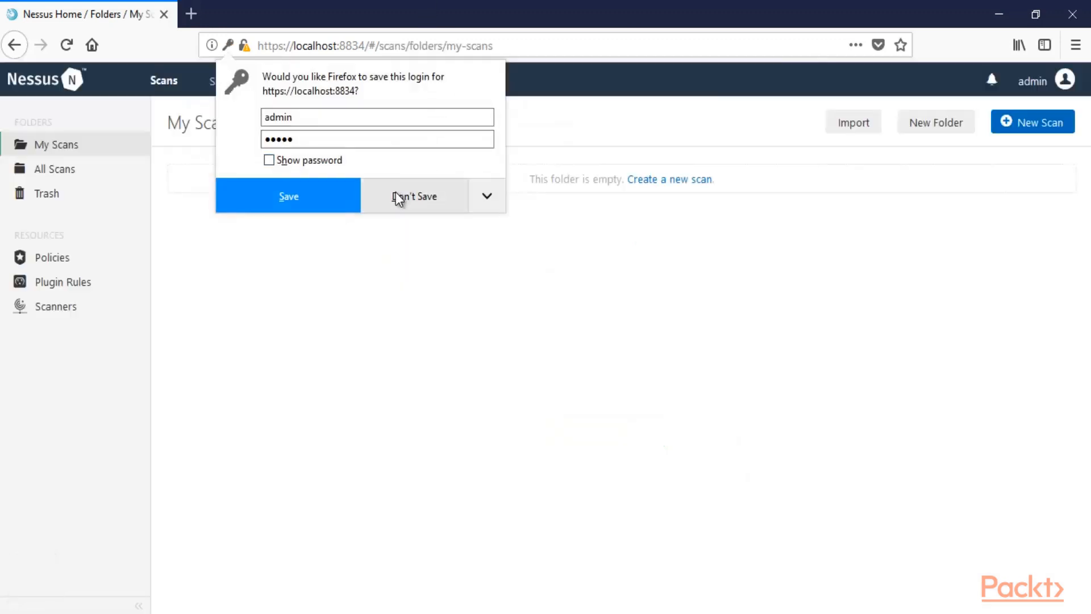
click(403, 195)
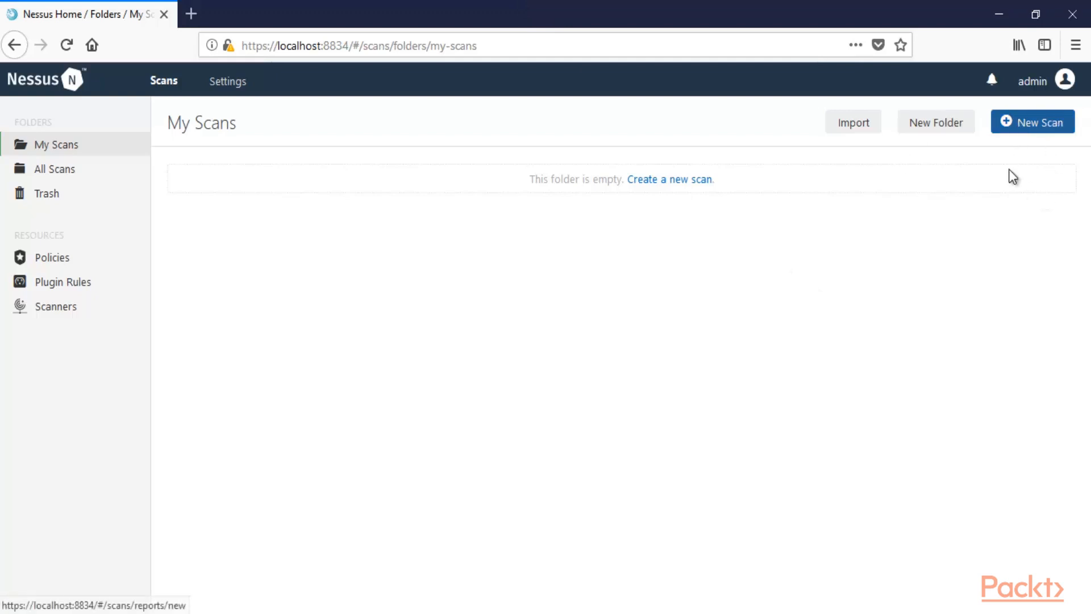
Create a new scan from the Advanced Scan template
click(1025, 125)
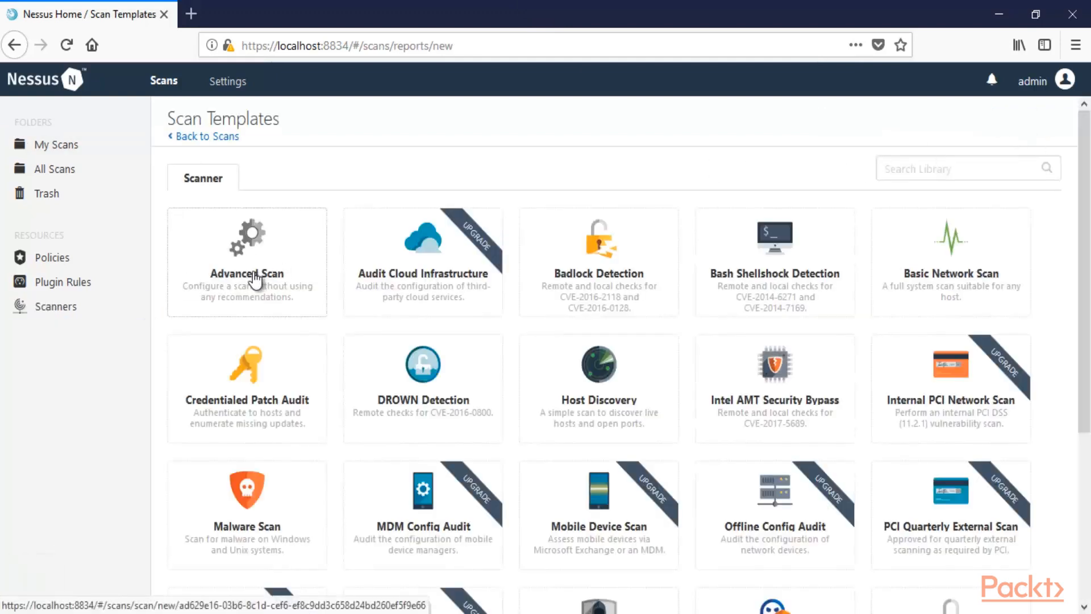
click(256, 277)
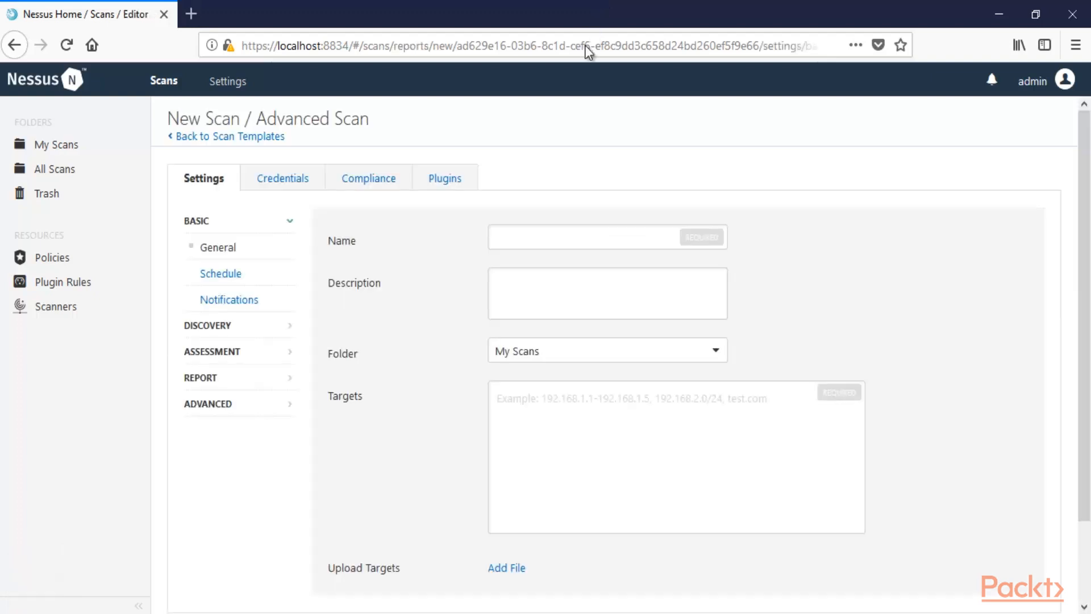
Enter 'network scanning' as the scan name and 'scanning' as its description
click(560, 243)
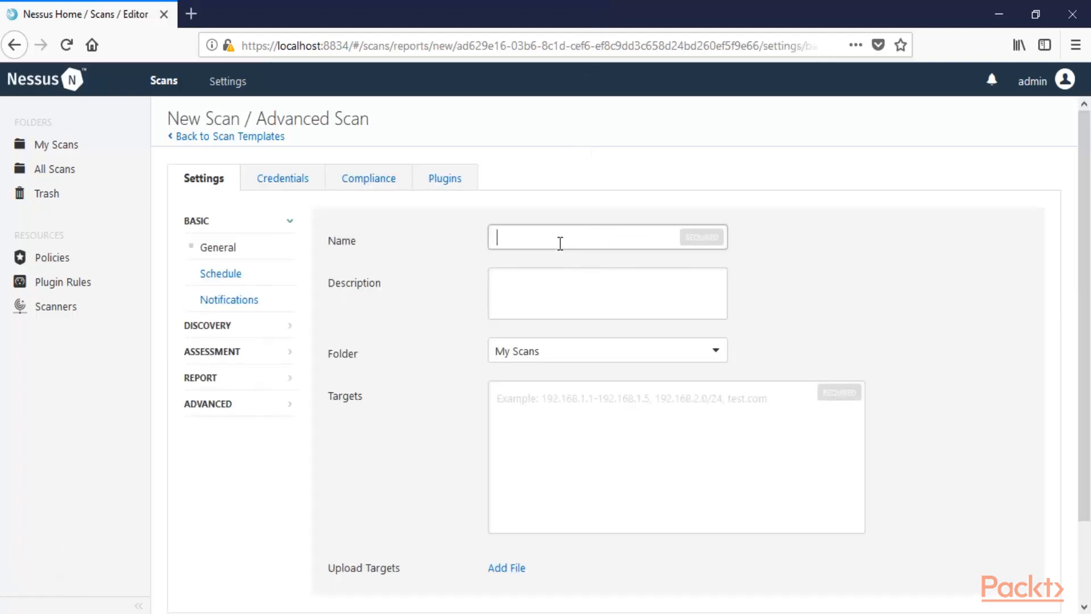
text(ne)
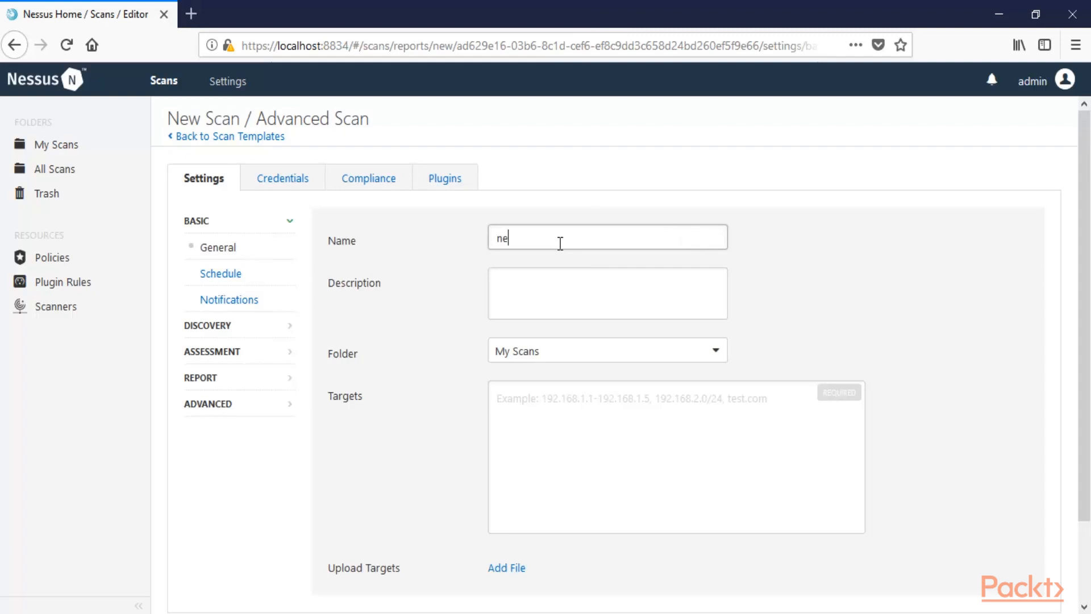
text(twork scanning)
key(Tab)
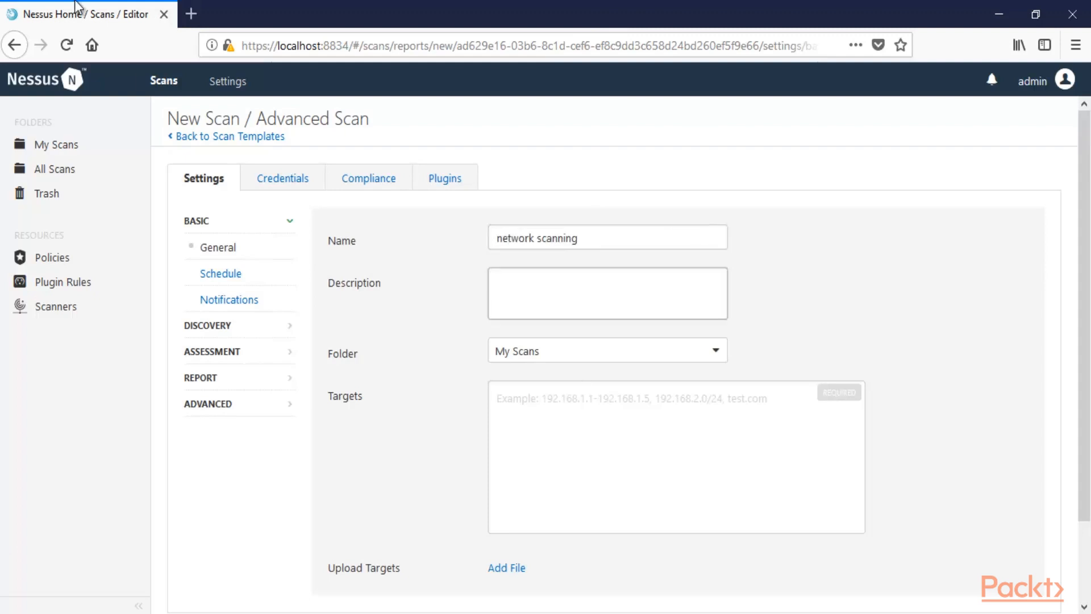
text(scanning)
key(Tab)
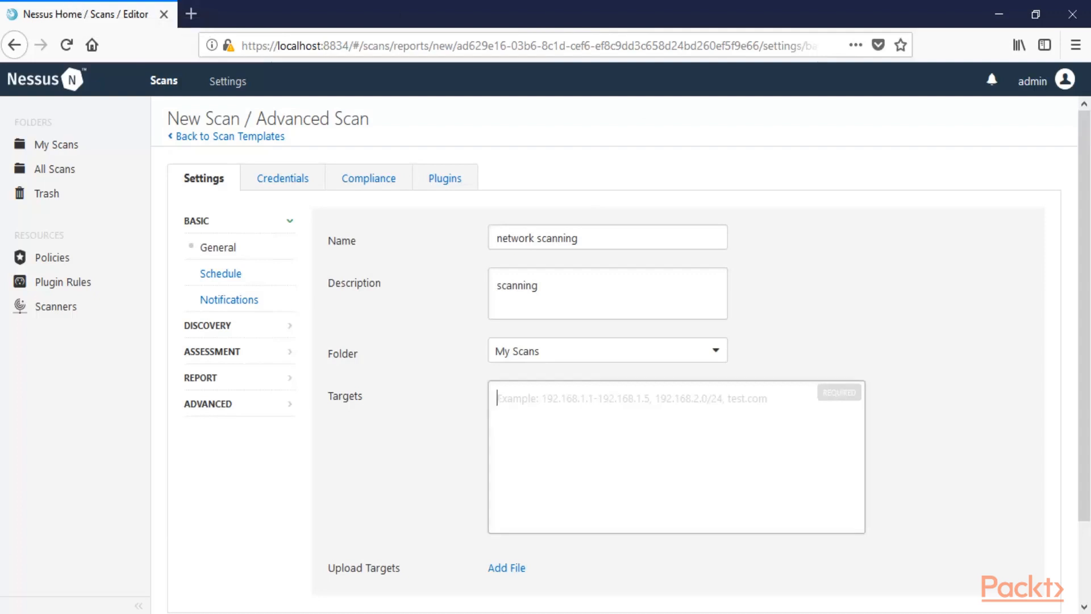
click(12, 611)
text(cmd)
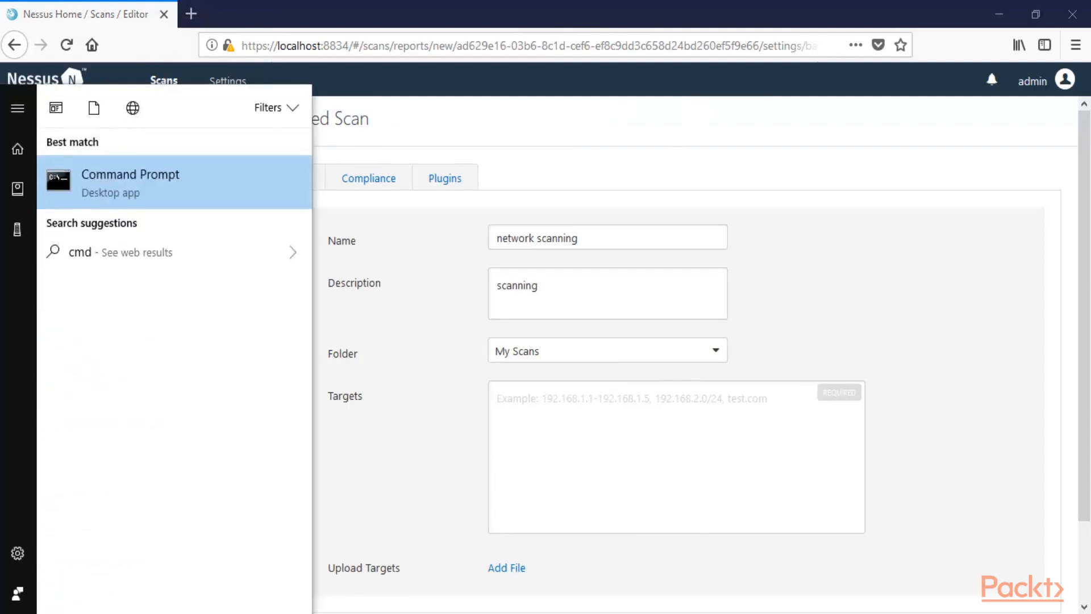
key(Return)
text(ipconfig)
key(Return)
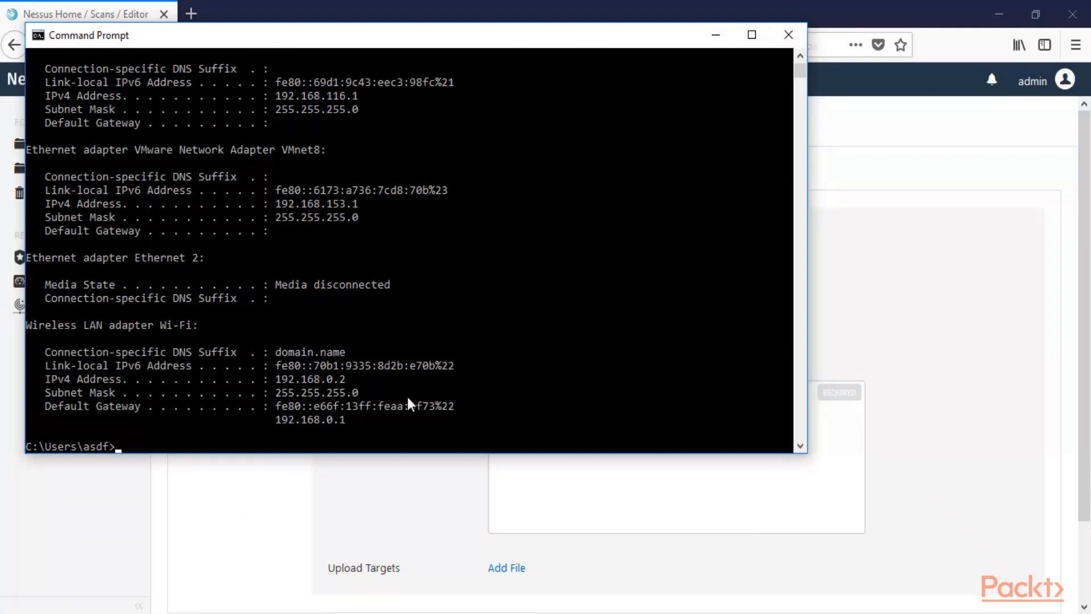
drag(280, 380, 336, 384)
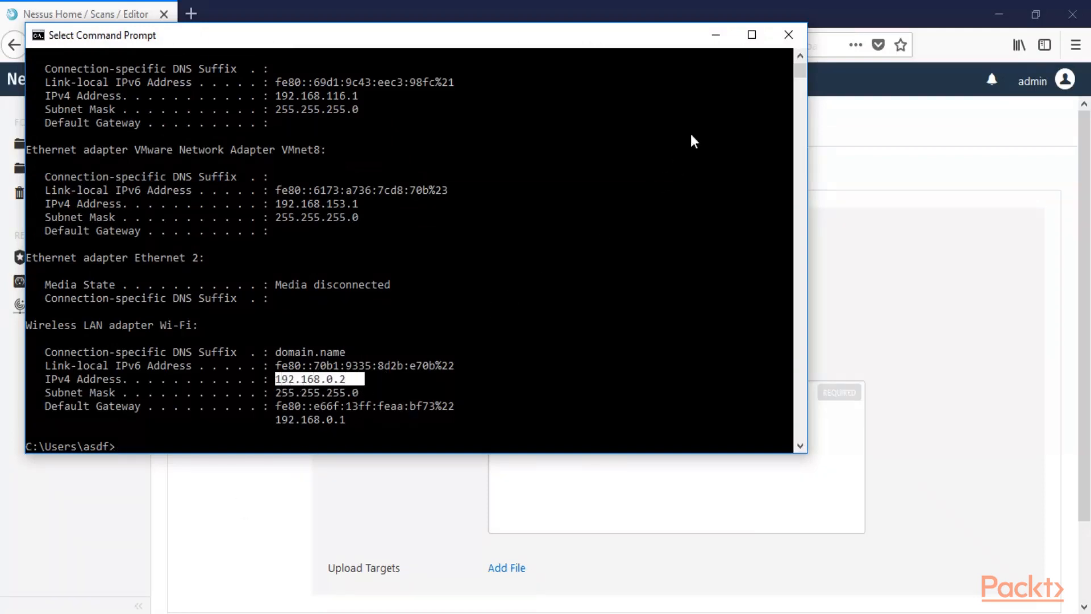
click(789, 34)
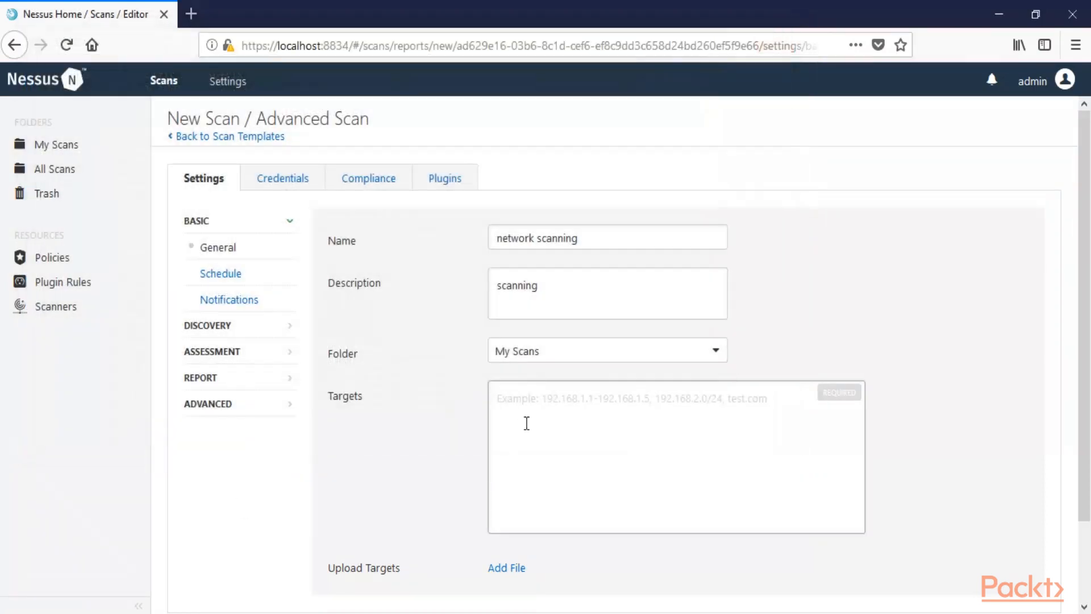
Set the scan's target to the single address 192.168.0.2 and save the scan
text(192)
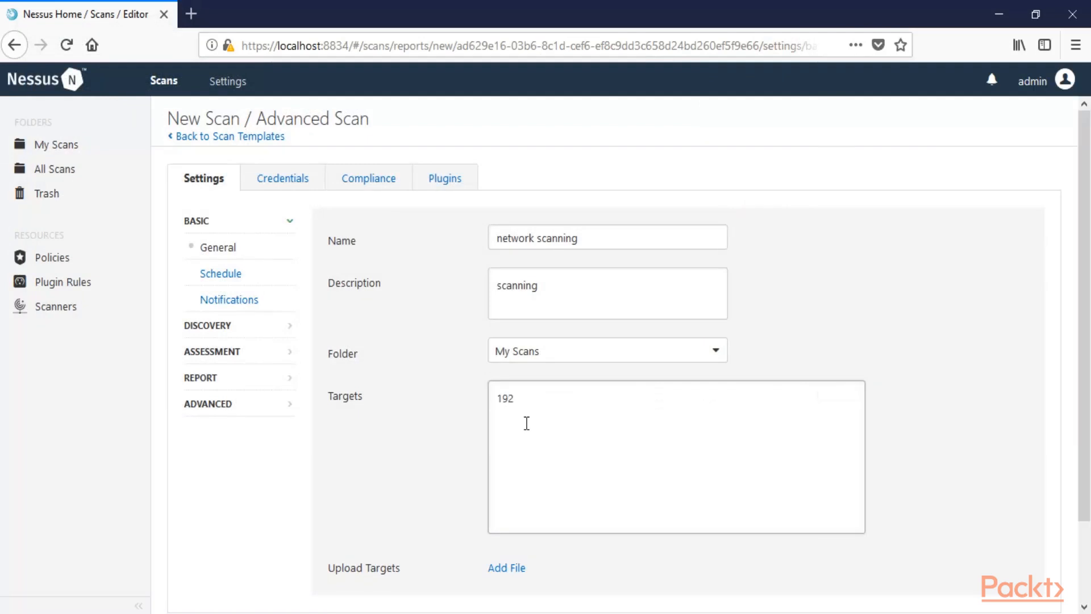
text(.168.0.)
key(BackSpace)
key(BackSpace)
key(BackSpace)
key(BackSpace)
key(BackSpace)
key(BackSpace)
key(BackSpace)
key(BackSpace)
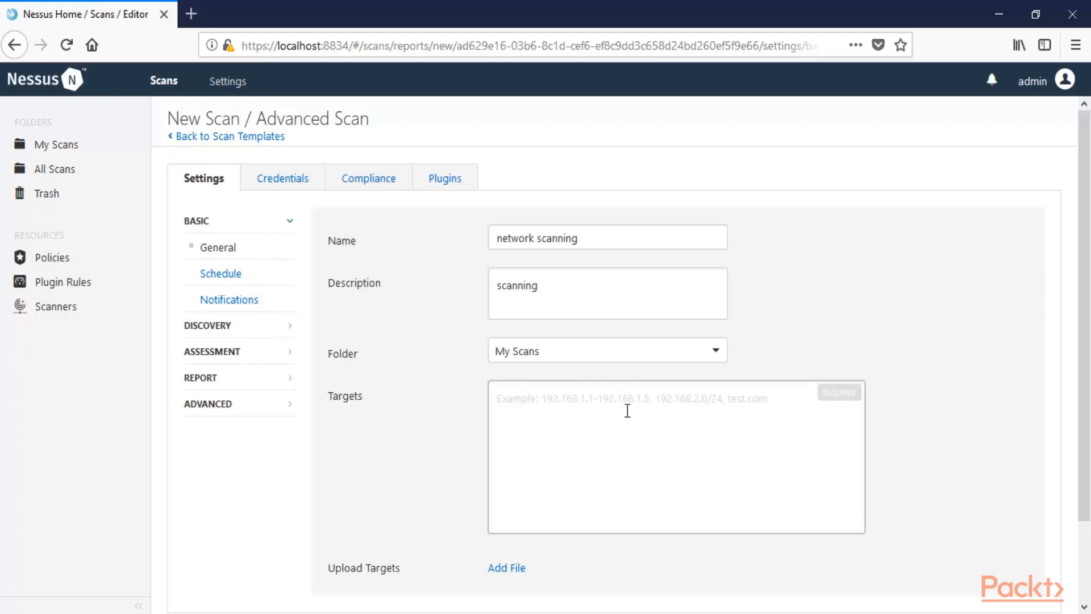
text(192)
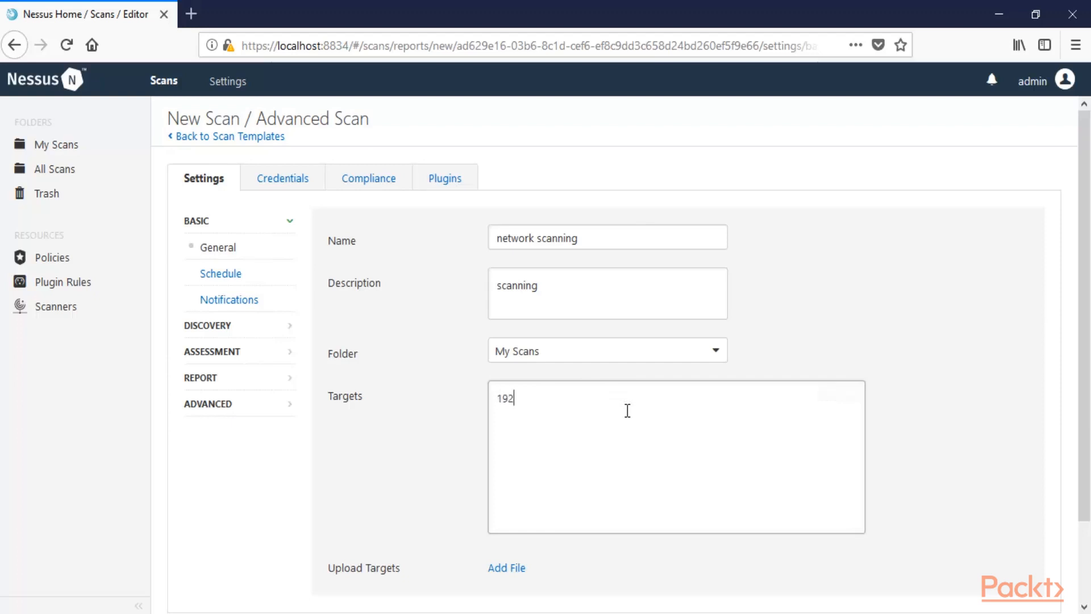
text(.168.0.2-192.168.0.60)
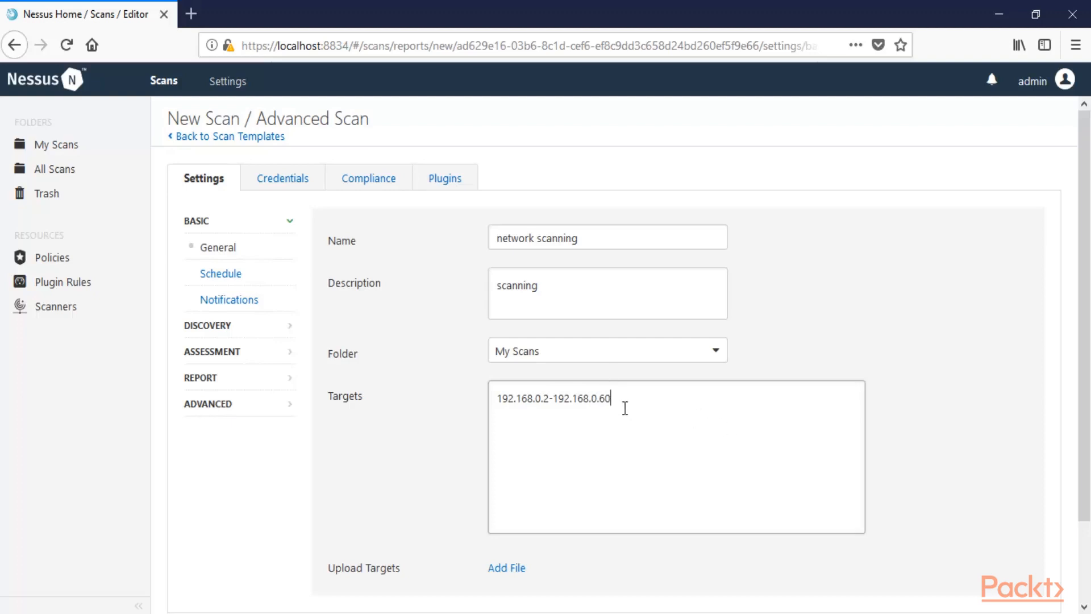
drag(623, 407, 480, 396)
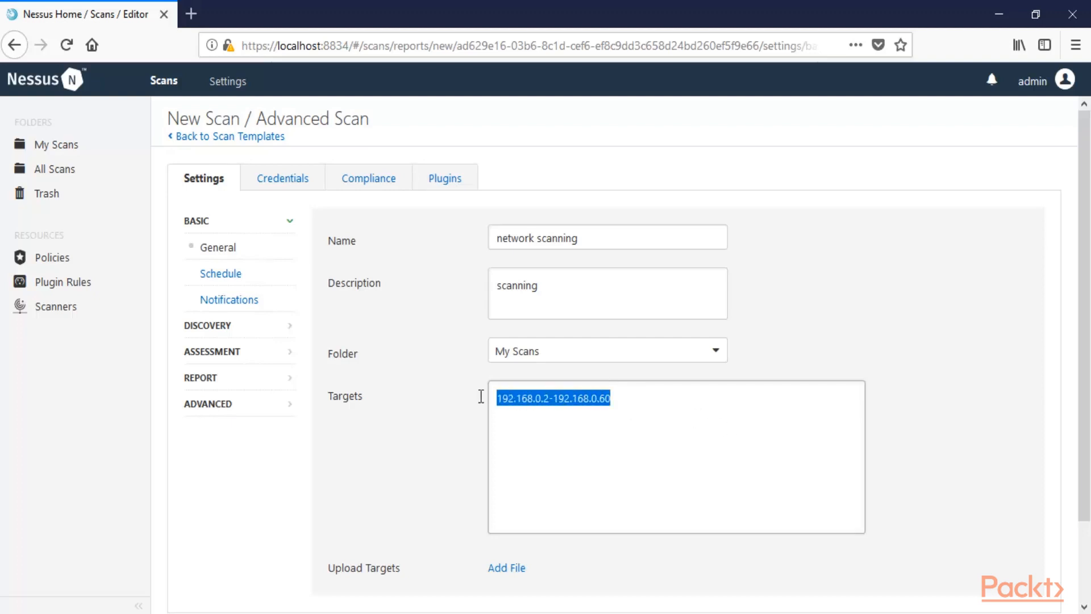
click(619, 400)
key(BackSpace)
key(BackSpace)
key(BackSpace)
key(BackSpace)
key(BackSpace)
key(BackSpace)
key(BackSpace)
key(BackSpace)
key(BackSpace)
key(BackSpace)
key(BackSpace)
key(BackSpace)
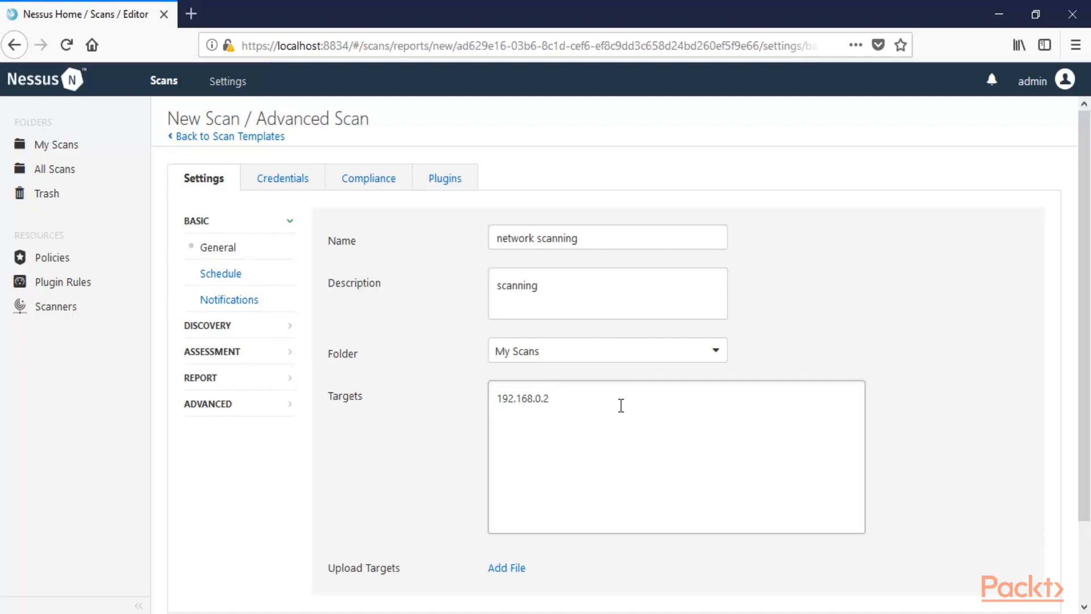
scroll(453, 434, down, 3)
click(196, 554)
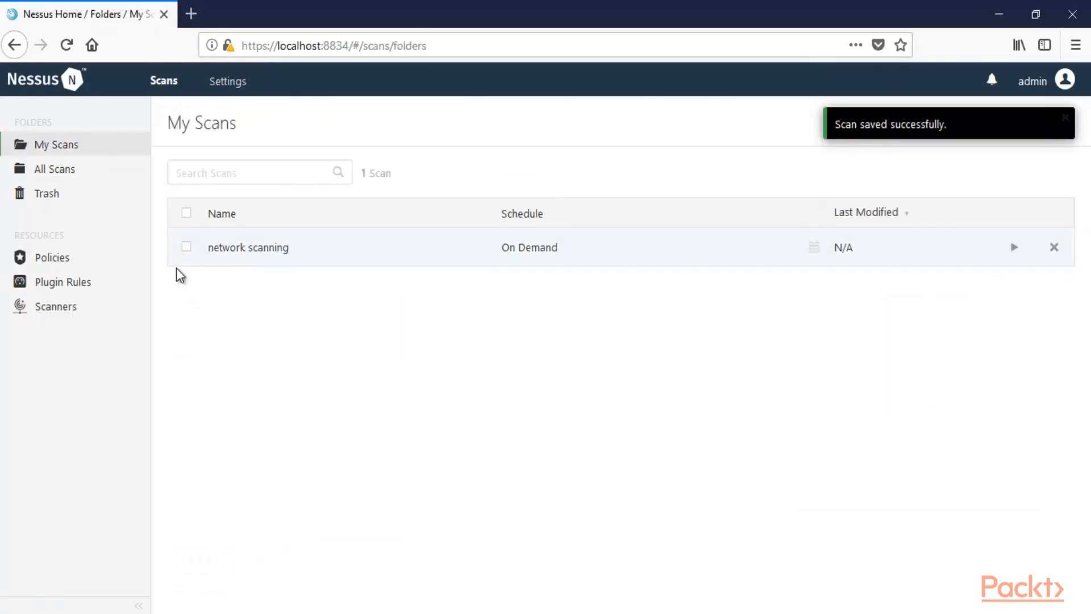
Launch the 'network scanning' scan and open its results page for host 192.168.0.2
click(185, 247)
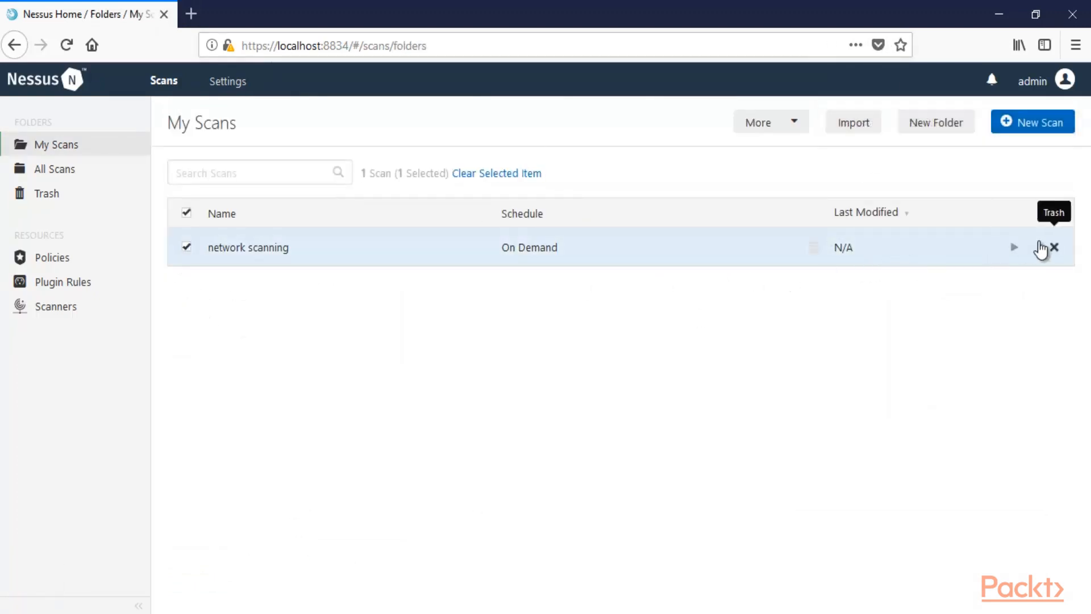
click(1015, 248)
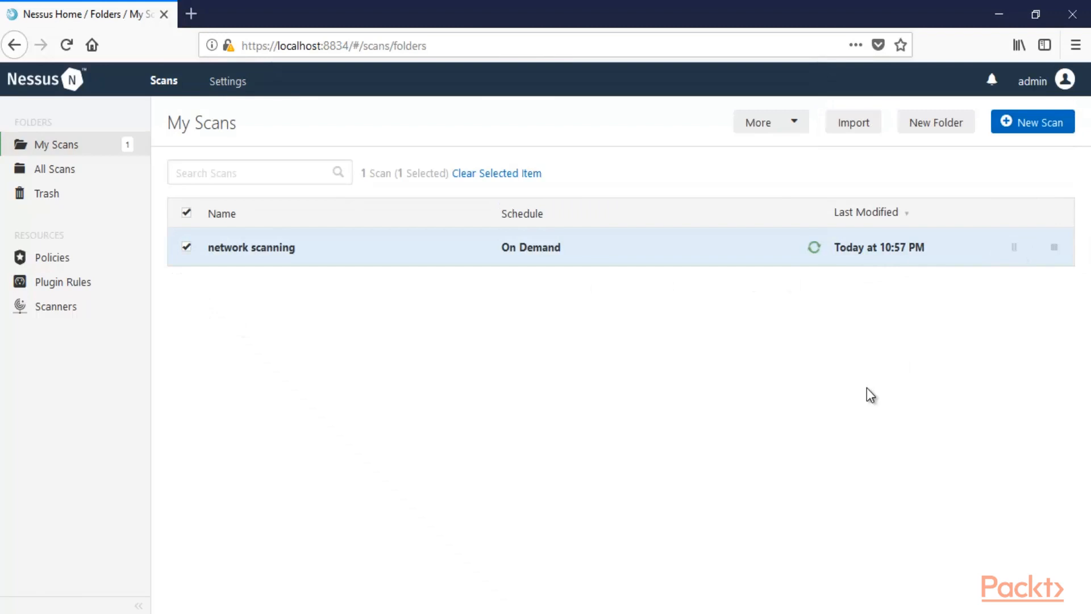
mouse_move(819, 250)
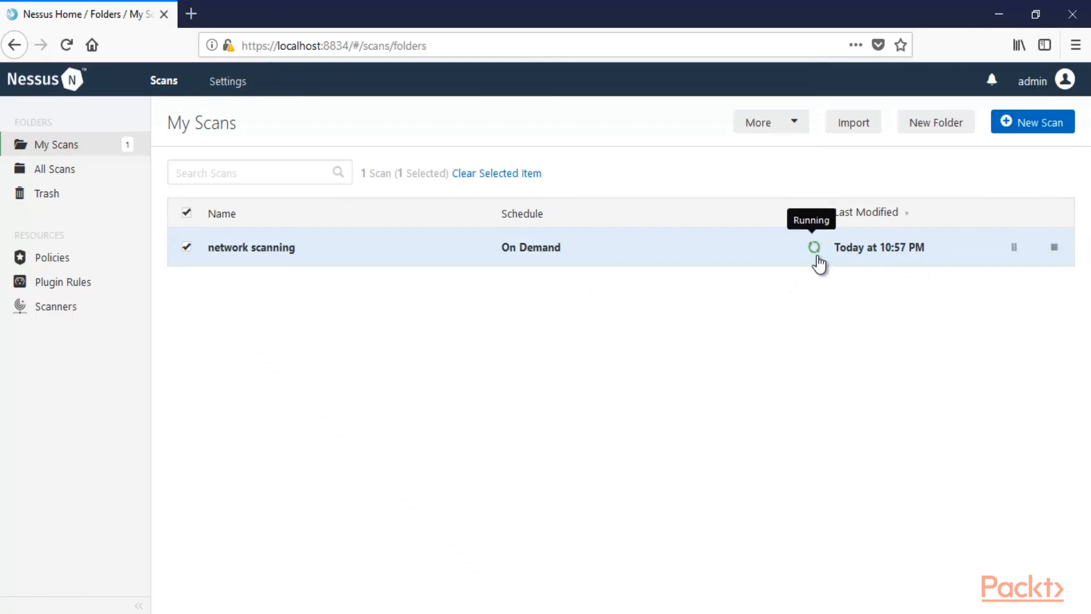
click(615, 257)
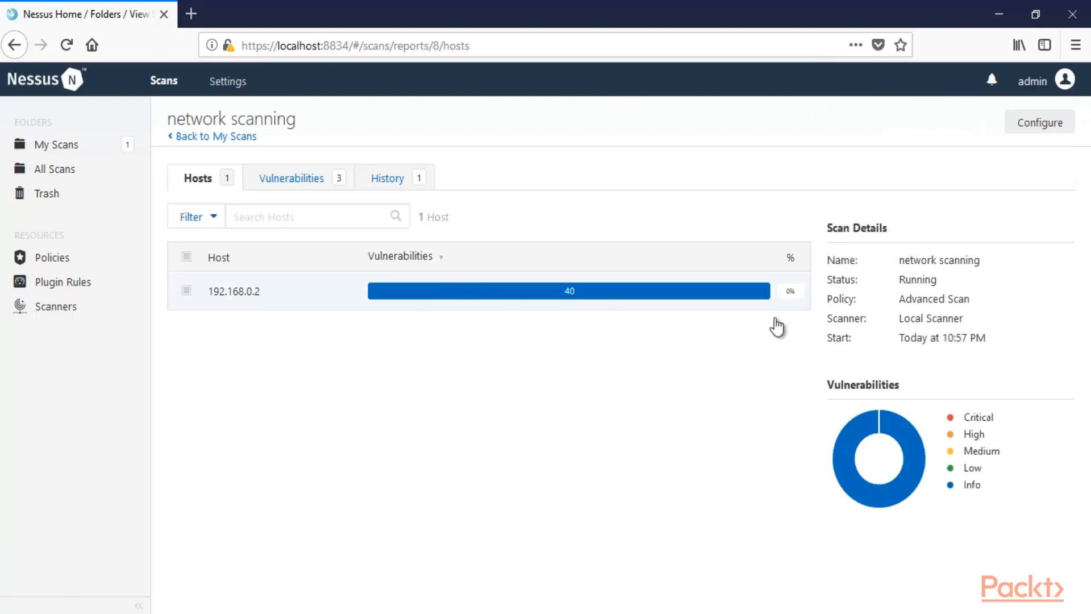
Show the Vulnerabilities list of the running scan, led by Netstat Portscanner (SSH)
mouse_move(644, 310)
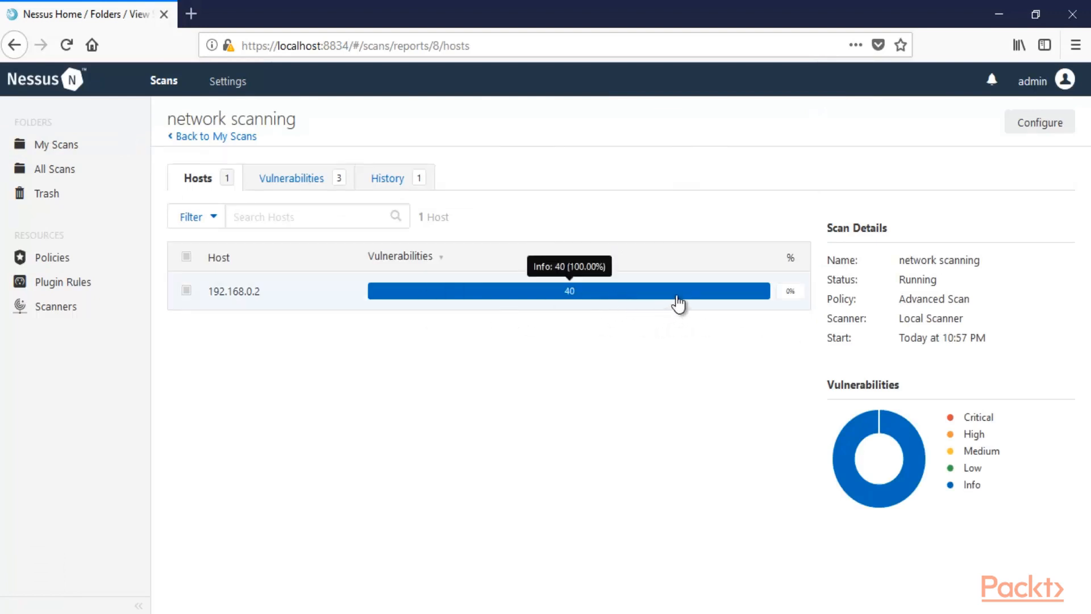
mouse_move(964, 494)
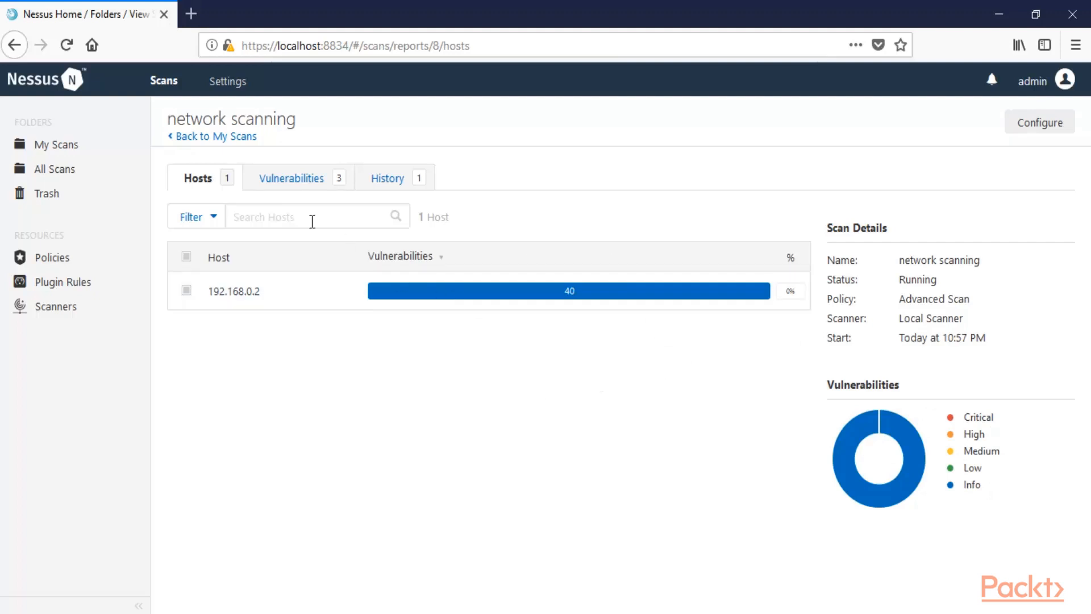
click(293, 183)
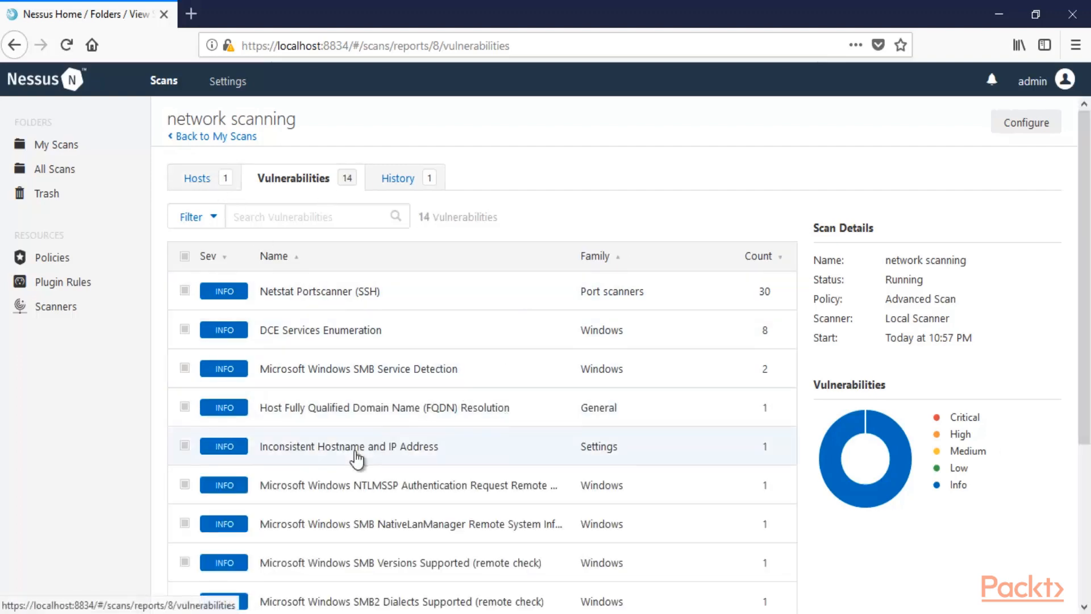
scroll(358, 453, down, 3)
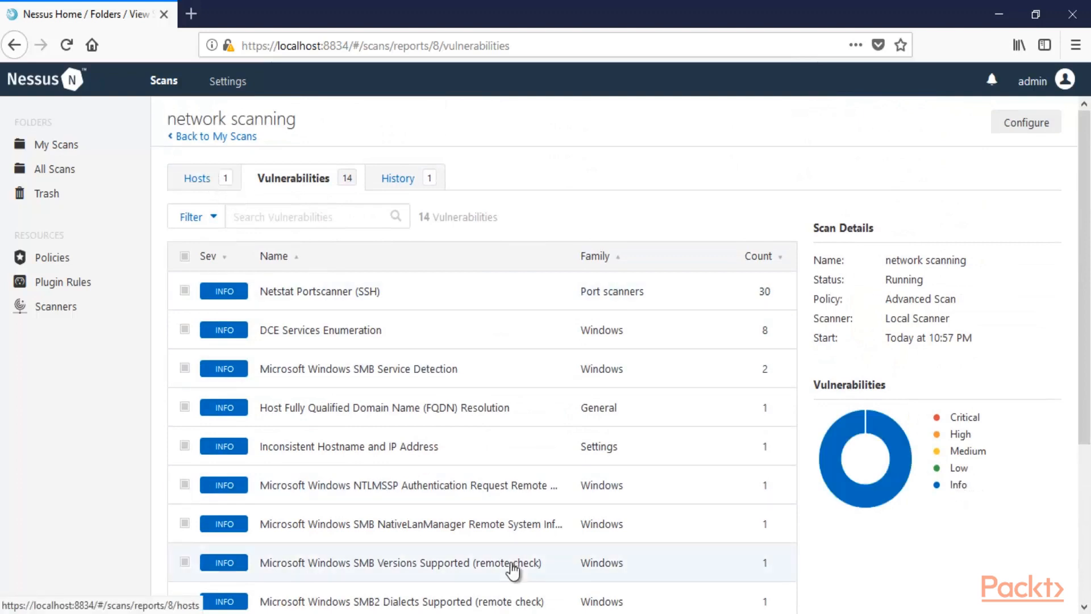
click(299, 297)
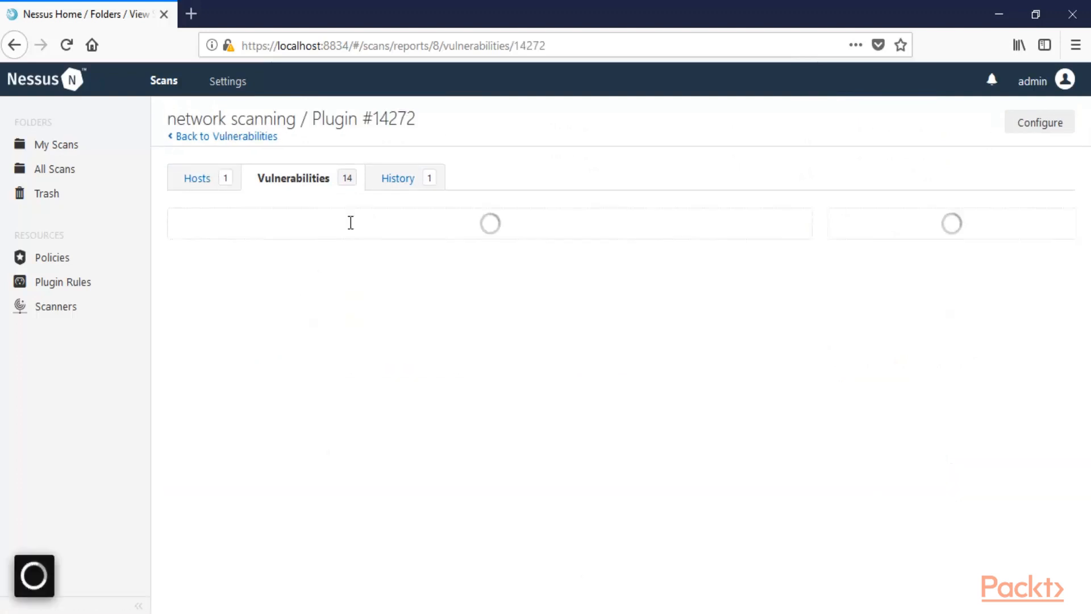
scroll(339, 449, down, 3)
scroll(339, 442, up, 3)
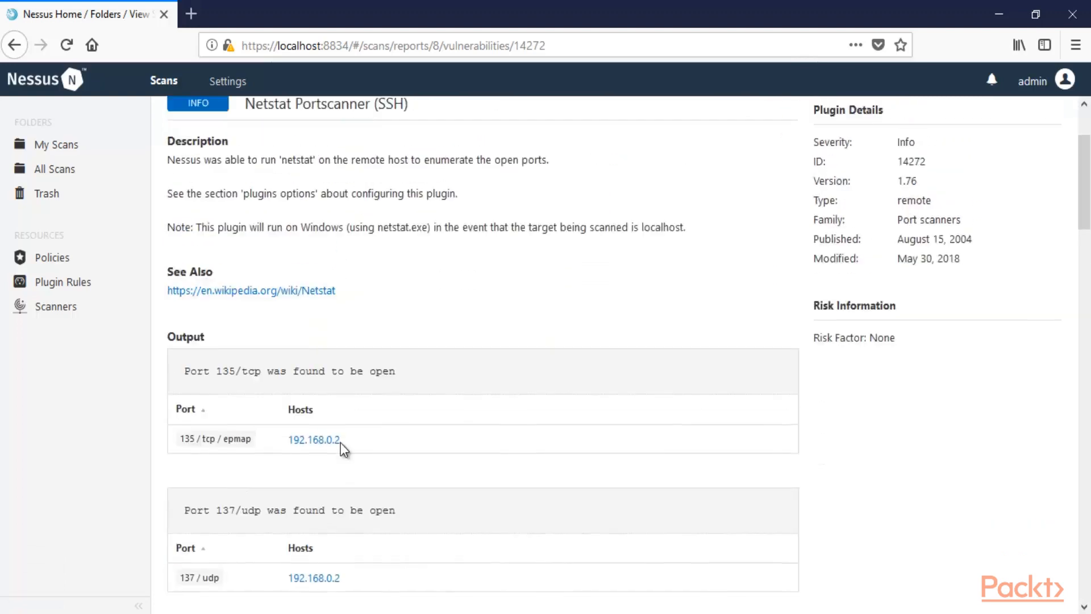
click(12, 50)
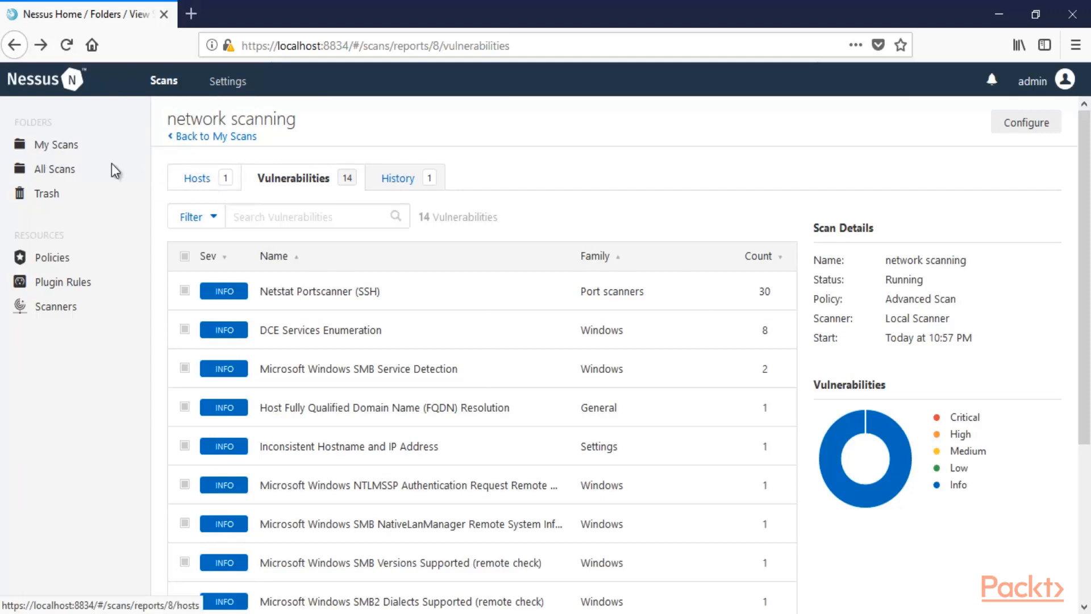
Stop the 'network scanning' scan from My Scans and reopen its canceled results
click(60, 149)
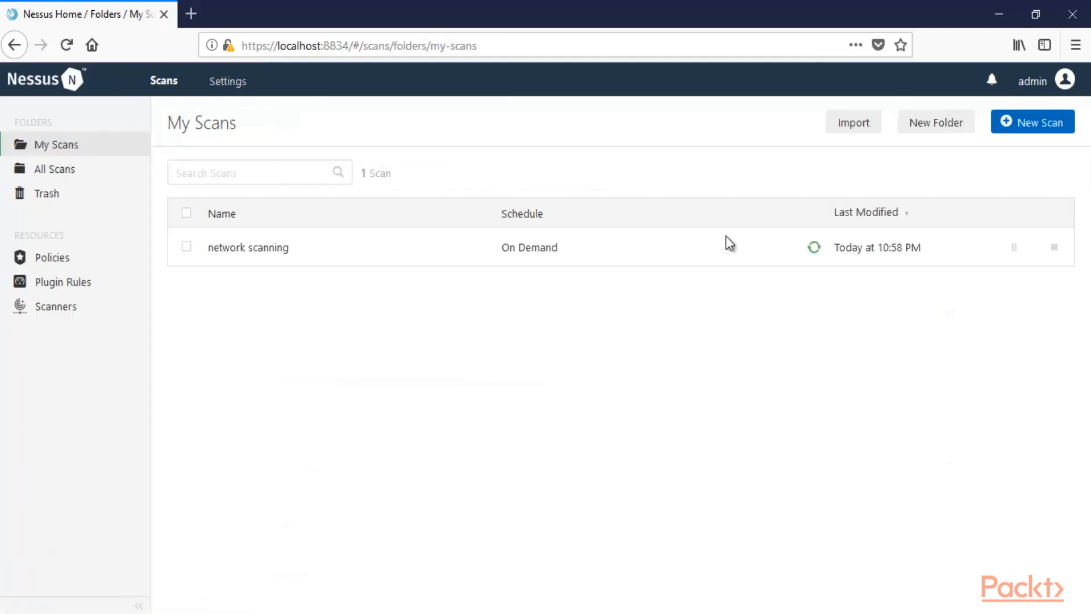
click(1056, 249)
click(431, 385)
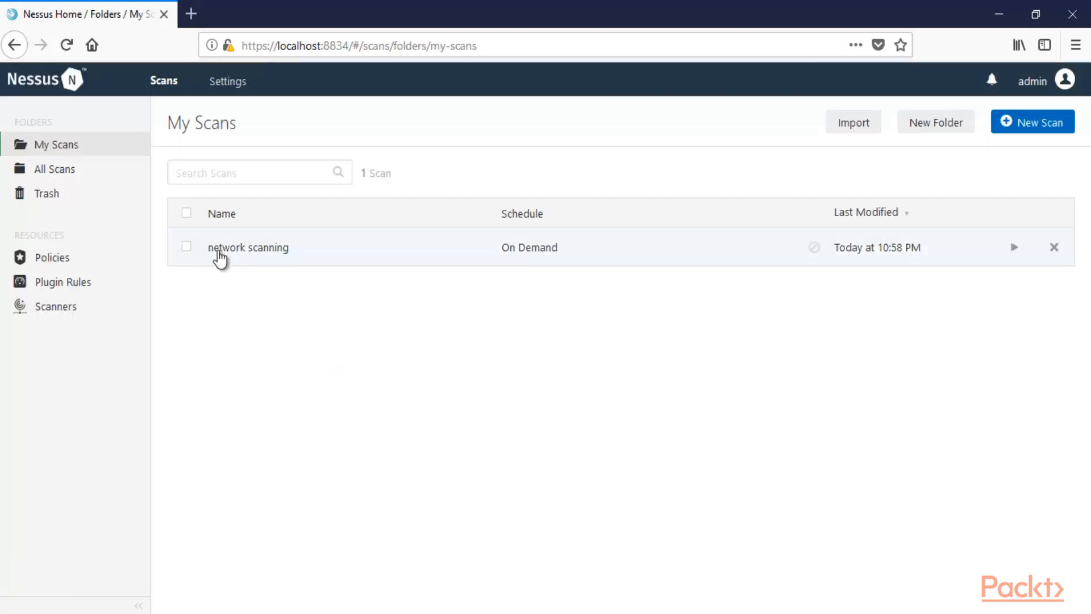
click(260, 248)
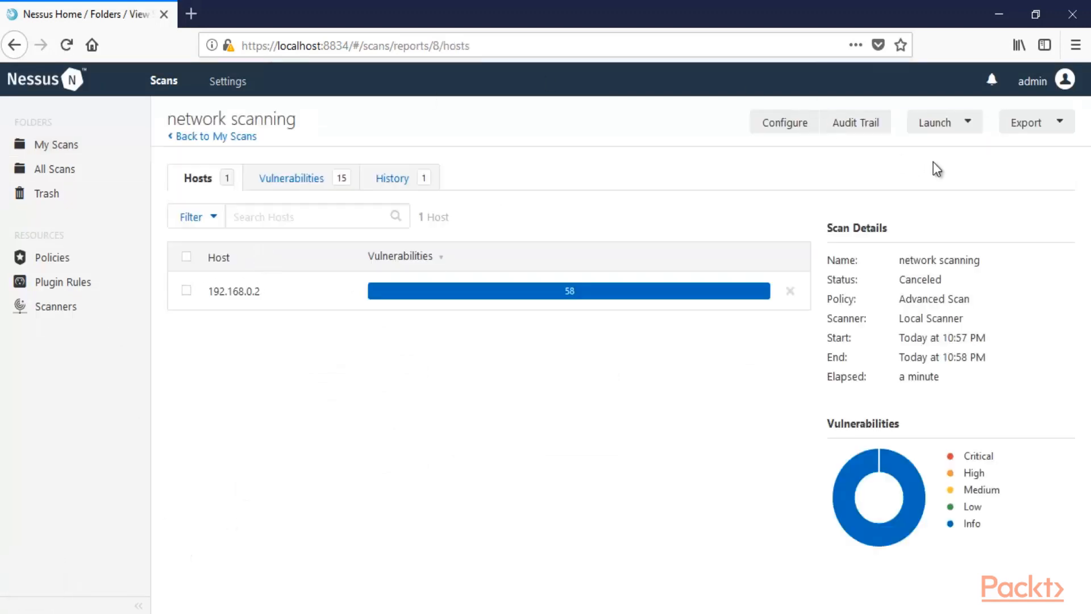
Export the results as an HTML Executive Summary report and open it with Firefox
click(1058, 125)
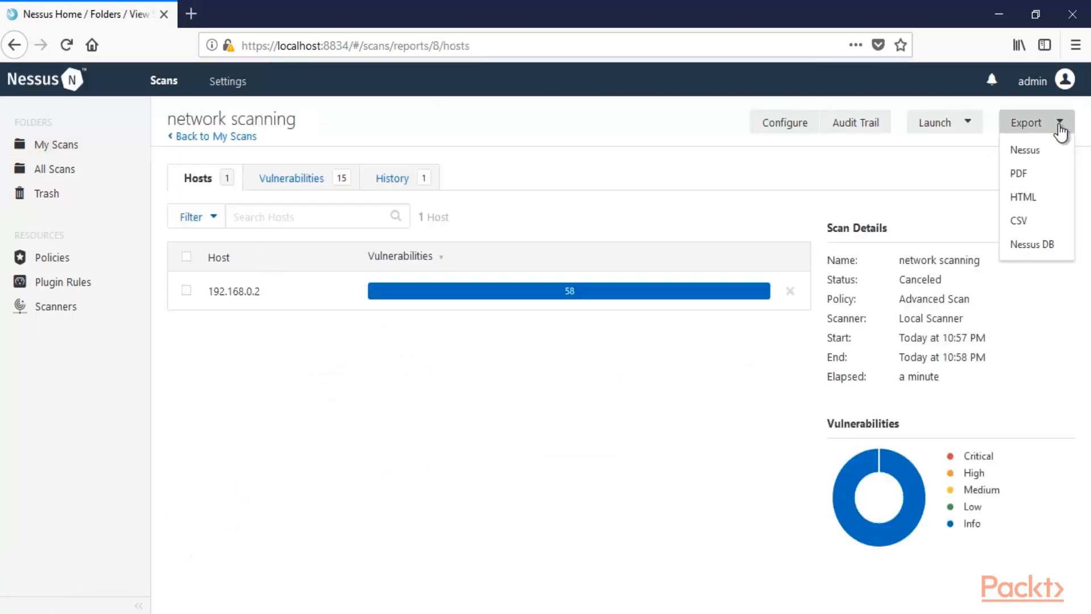
click(1029, 198)
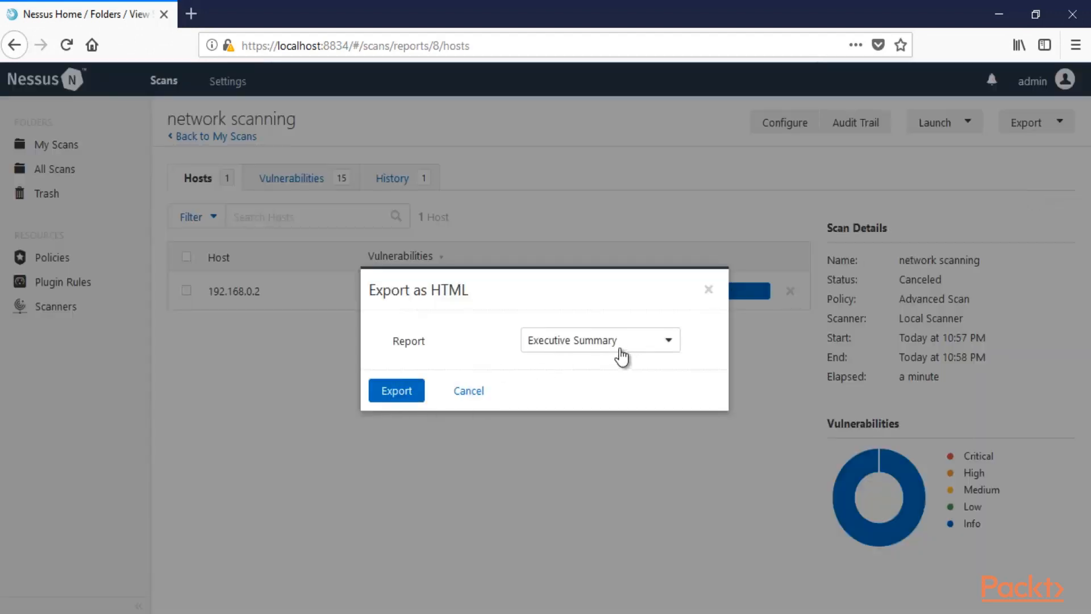
click(390, 394)
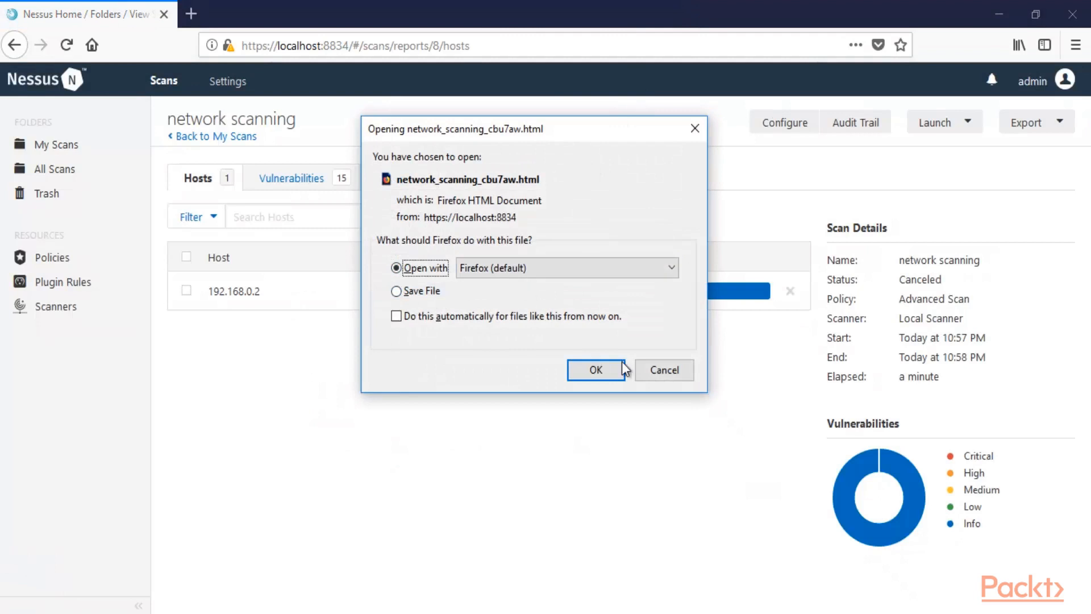
click(606, 371)
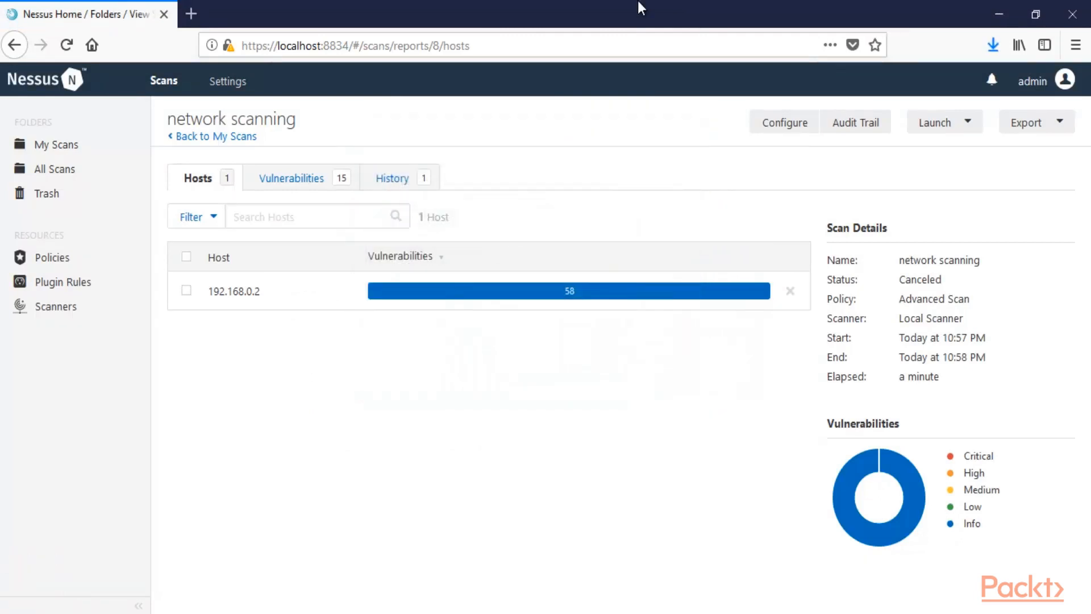
click(995, 51)
Open the downloaded HTML report from Firefox's downloads list
click(772, 82)
click(757, 86)
click(757, 86)
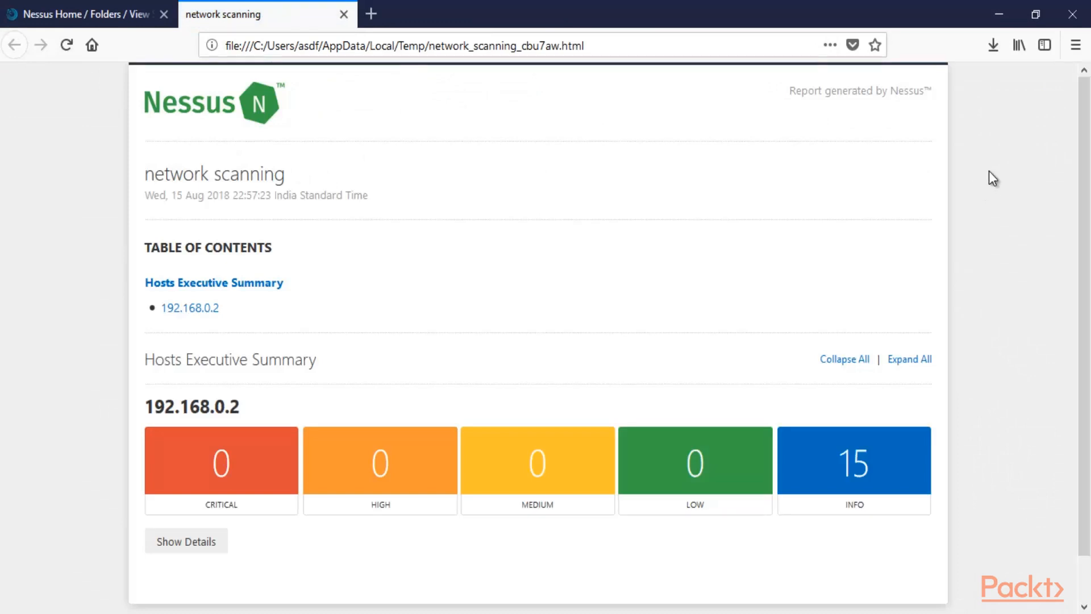
Expand the 192.168.0.2 host details to list its 15 info findings
drag(220, 314, 161, 315)
click(824, 222)
scroll(711, 237, down, 1)
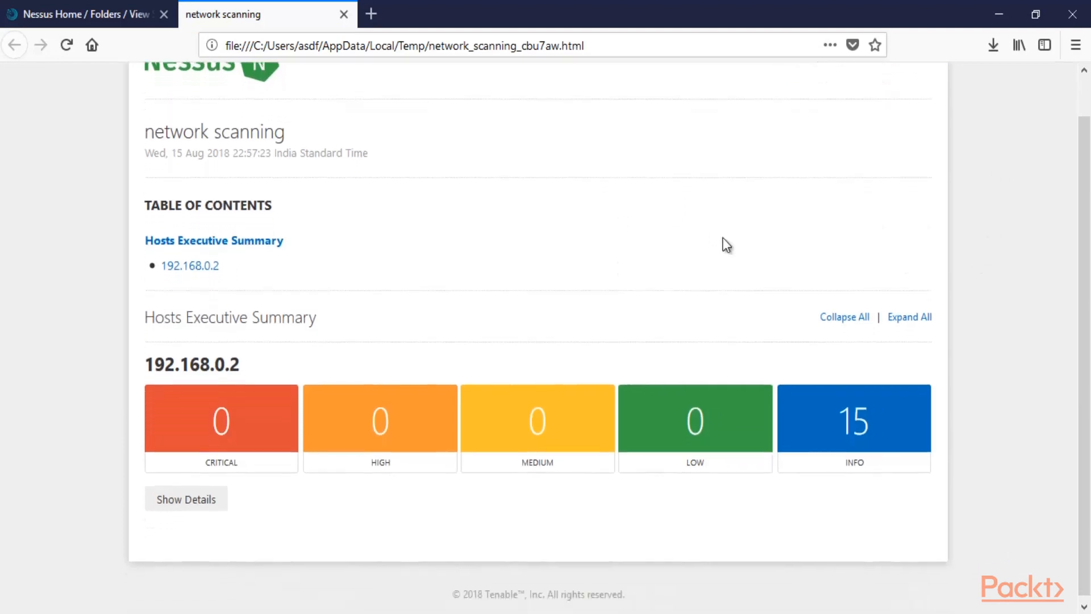
click(187, 505)
scroll(490, 205, down, 10)
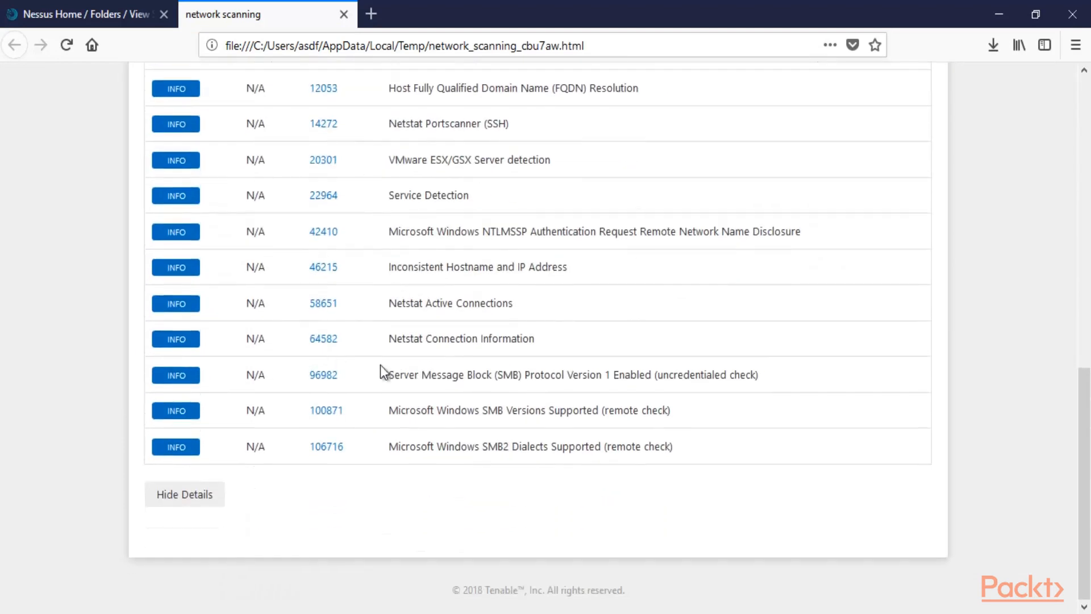
scroll(339, 360, up, 12)
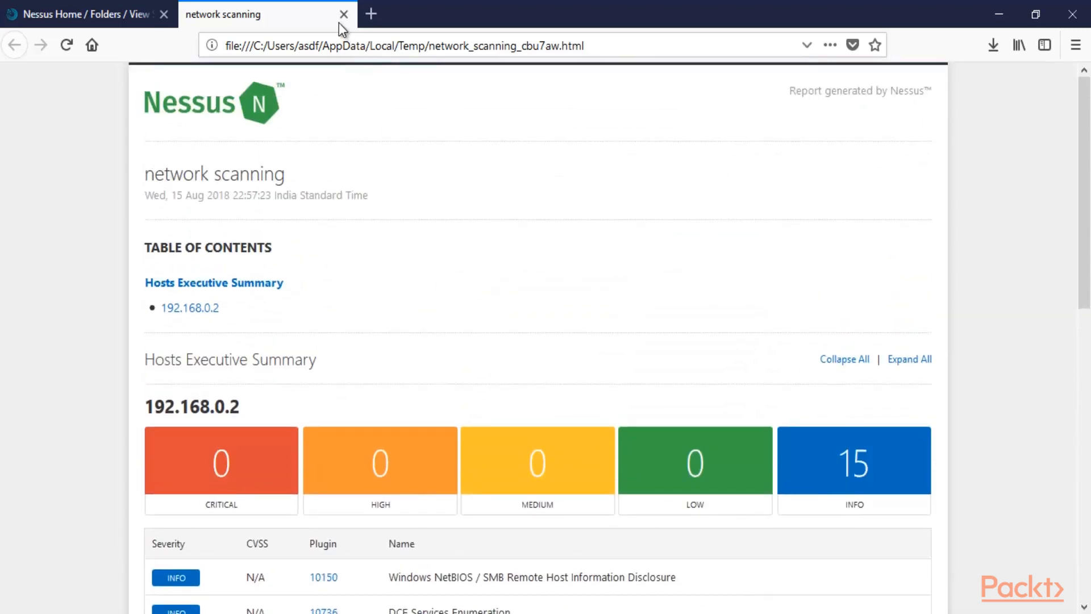
Close the report tab, returning to the network scanning results with the Export menu dismissed
click(342, 15)
click(1062, 122)
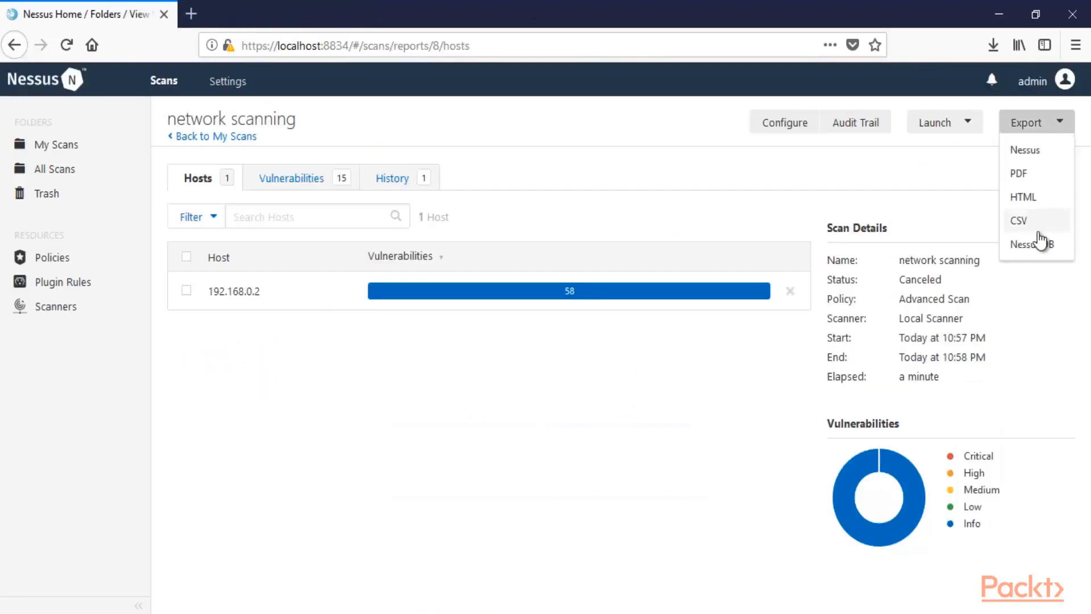
click(517, 139)
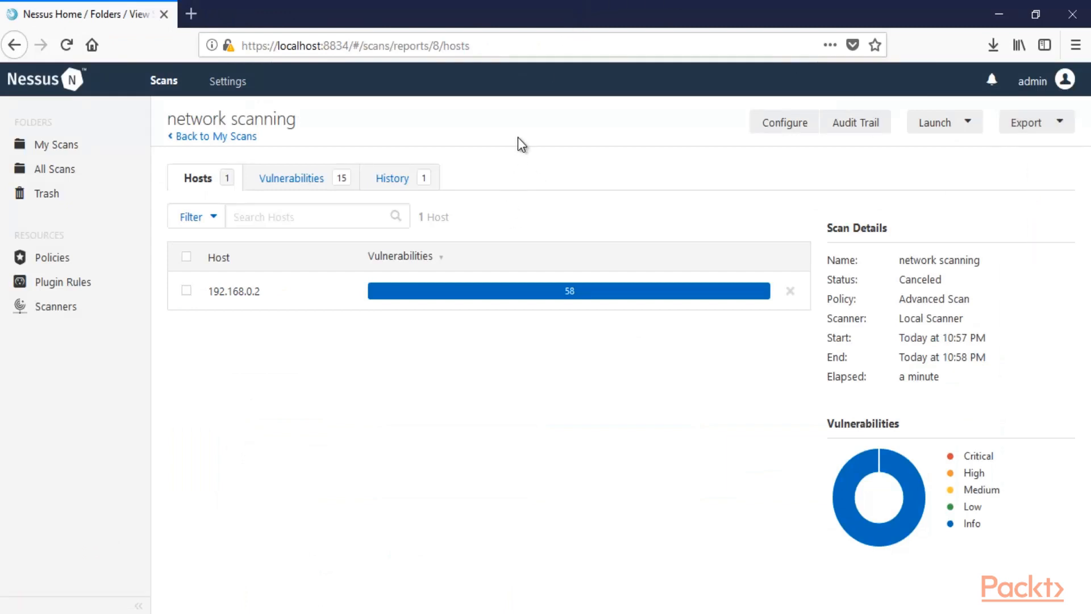